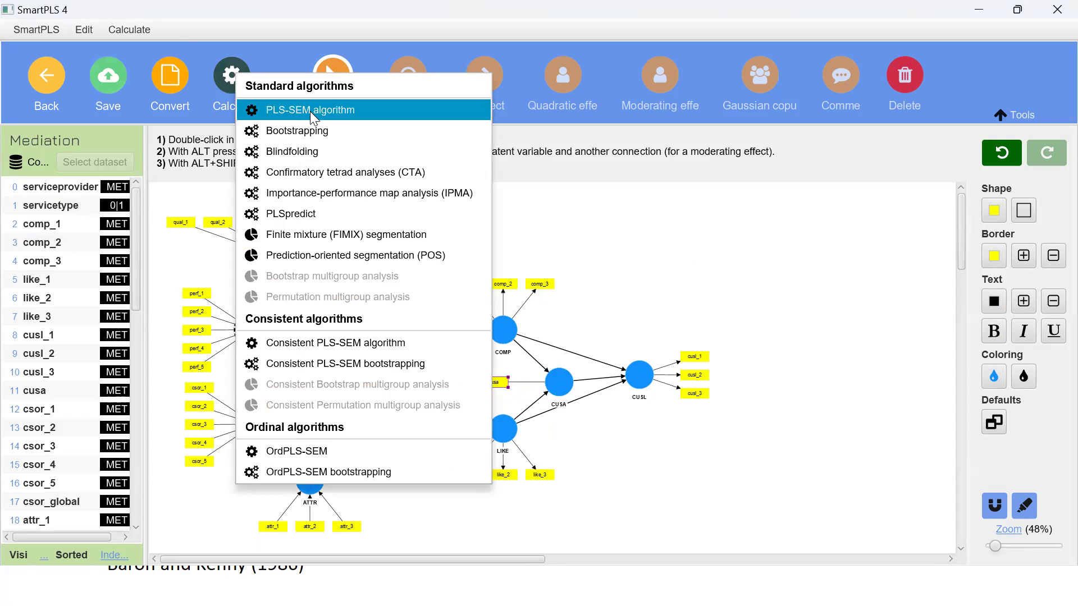
Step: Run the PLS-SEM algorithm on the Mediation model and examine the LIKE to CUSL coefficient in the path coefficients matrix
{"action": "left_click", "coordinate": [655, 554]}
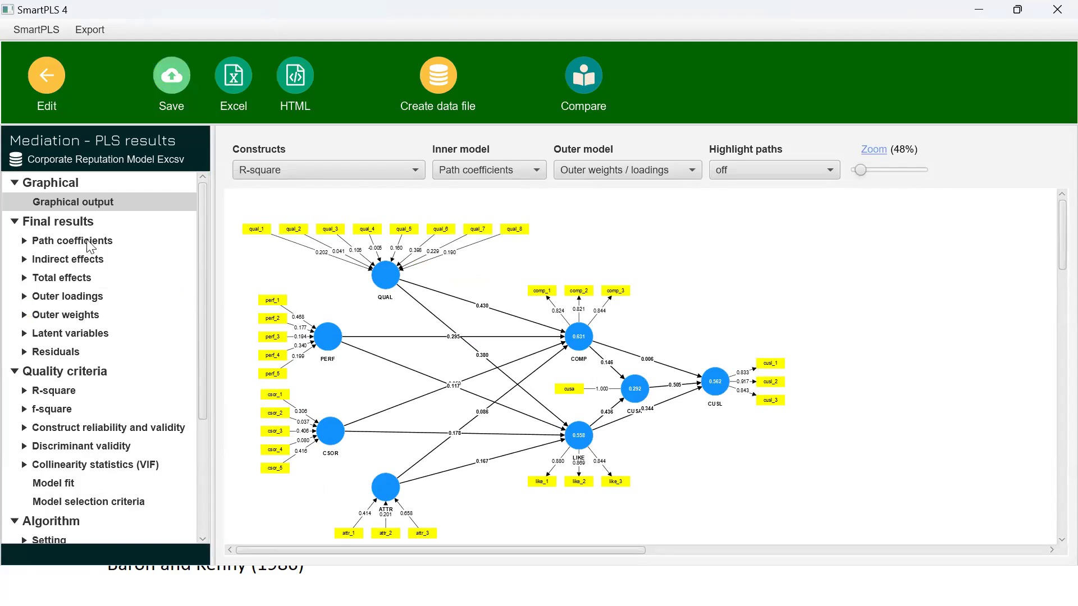
{"action": "left_click", "coordinate": [73, 241]}
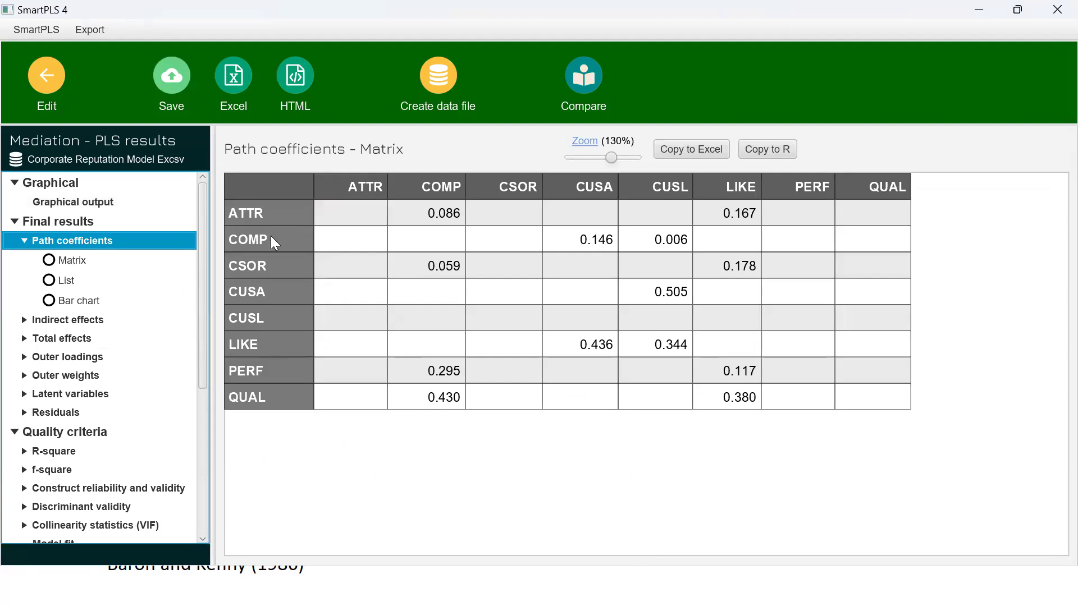
{"action": "left_click", "coordinate": [270, 348]}
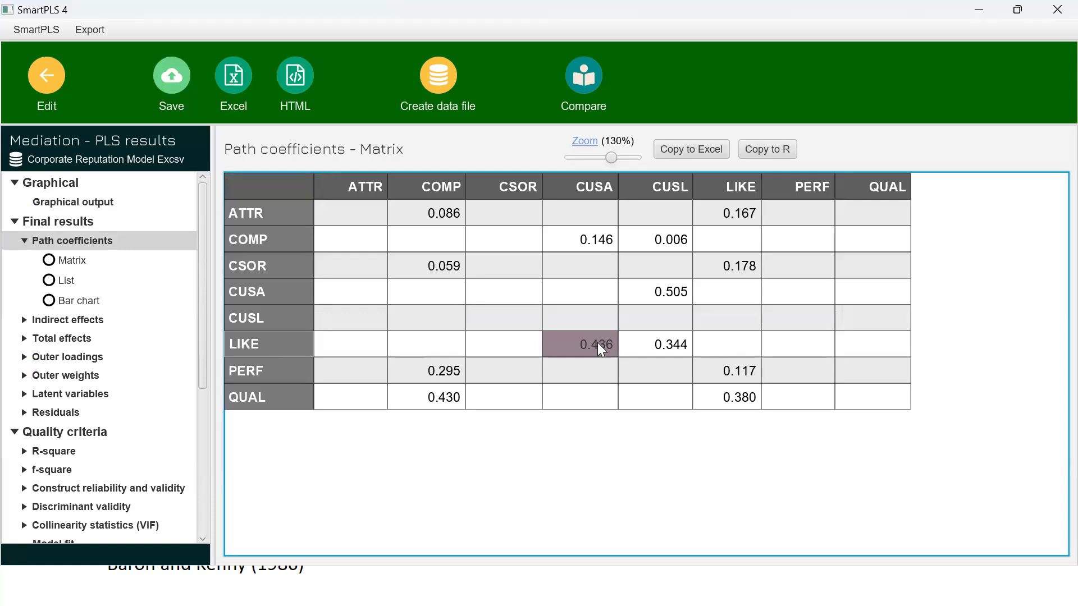
{"action": "left_click", "coordinate": [670, 346]}
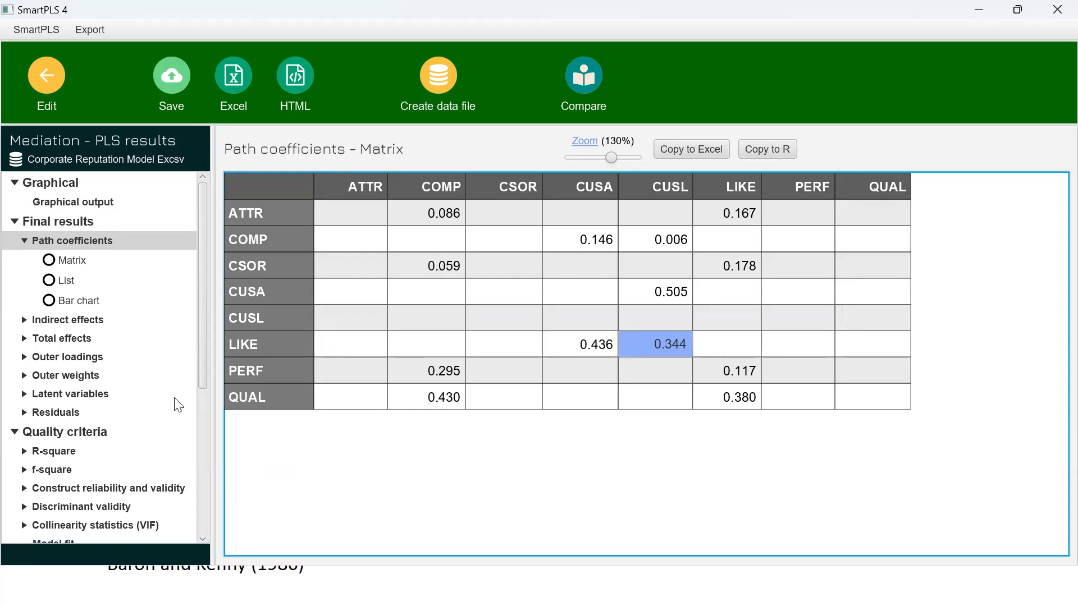
Step: Examine the total and indirect effects, highlighting the specific indirect effect of LIKE -> CUSA -> CUSL
{"action": "left_click", "coordinate": [63, 339]}
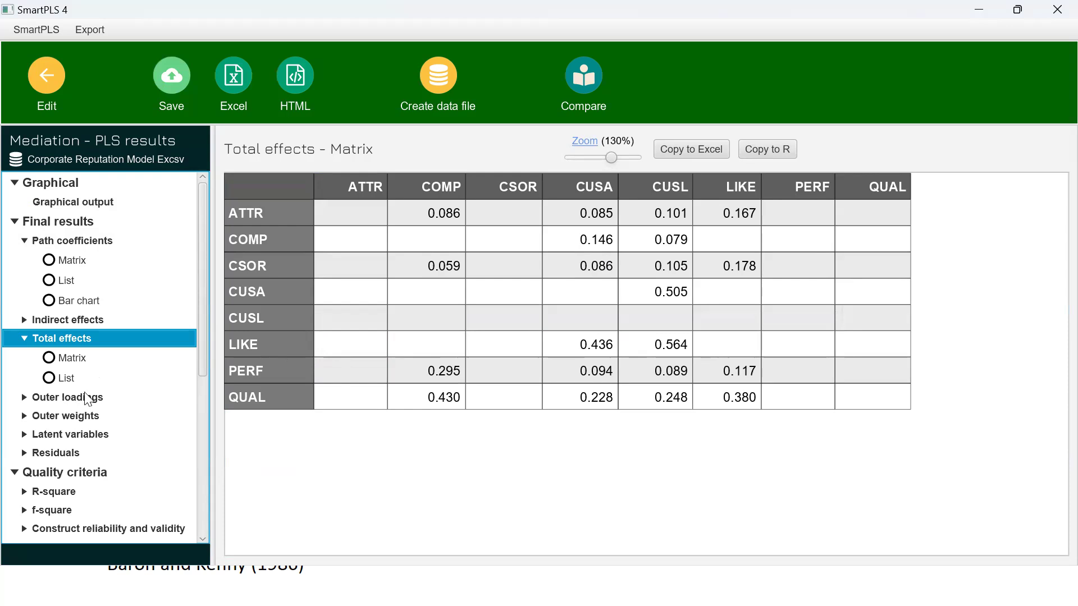
{"action": "left_click", "coordinate": [68, 320]}
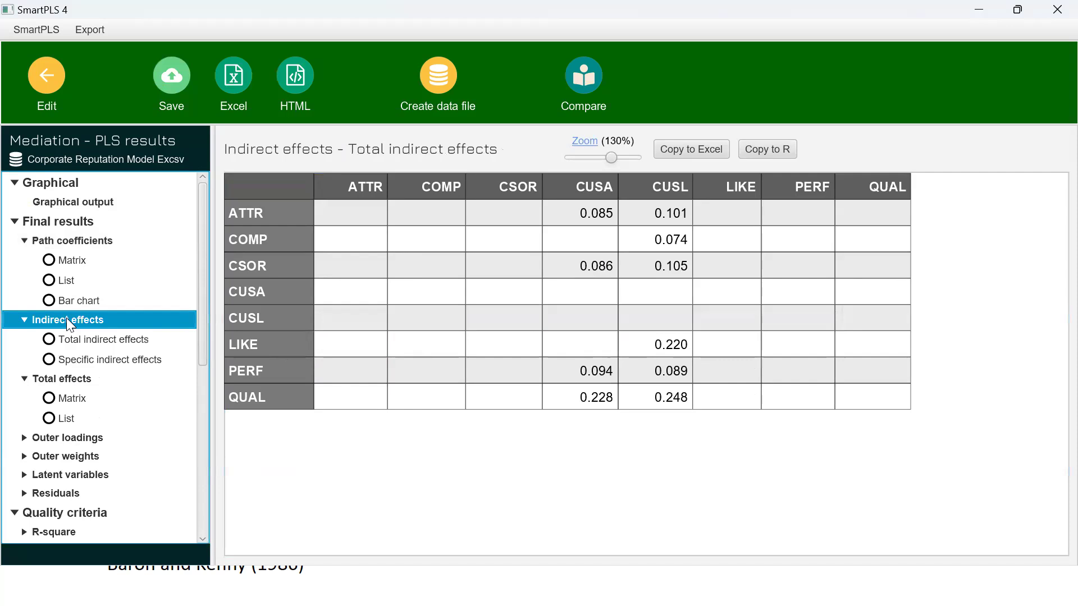
{"action": "left_click", "coordinate": [82, 362]}
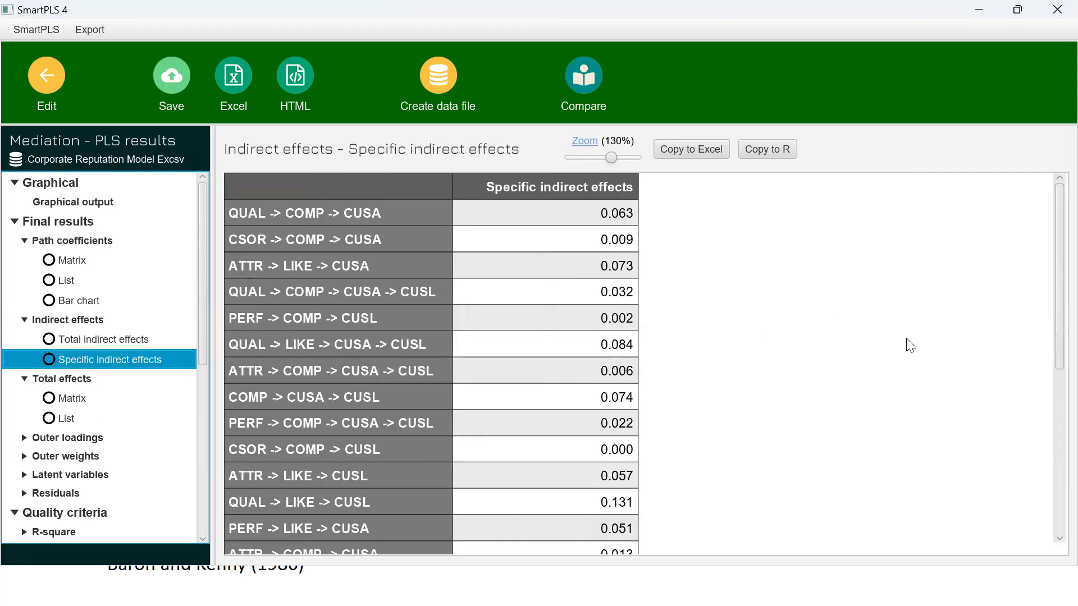
{"action": "left_click_drag", "start_coordinate": [1051, 311], "coordinate": [1050, 523]}
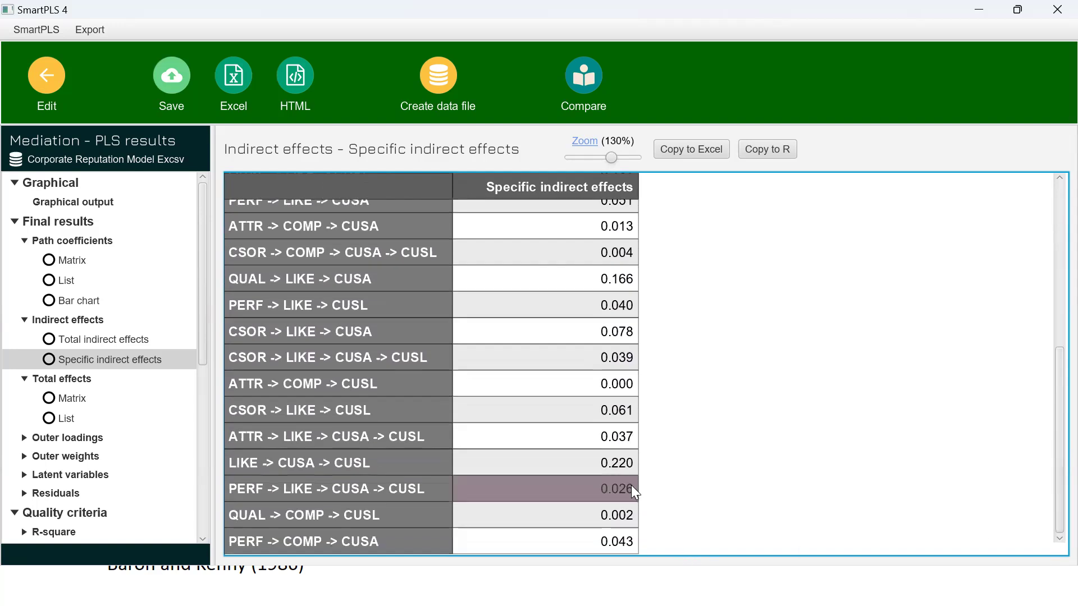
{"action": "left_click", "coordinate": [627, 468]}
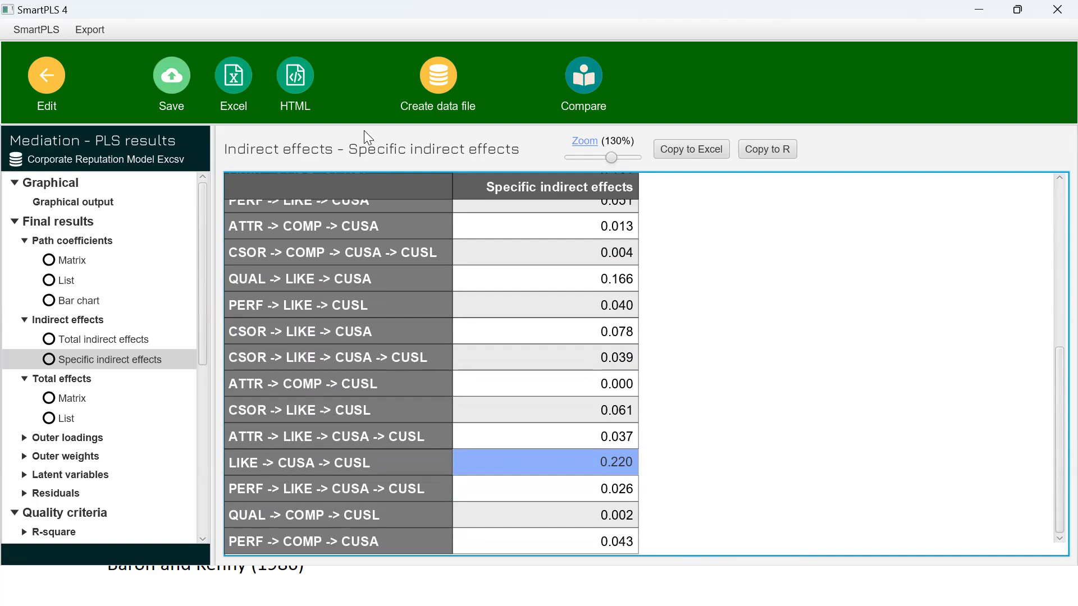
Step: Switch to the presentation to review the PLS-SEM and Bootstrapping slides, and return to the graphical output in SmartPLS
{"action": "key", "text": "alt+Tab"}
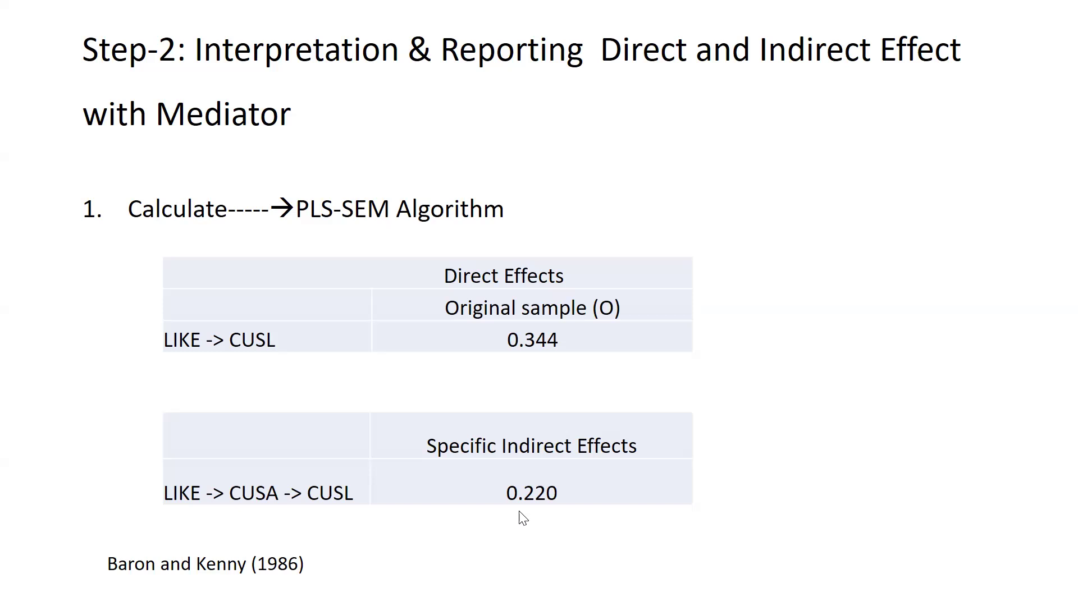
{"action": "left_click", "coordinate": [750, 422]}
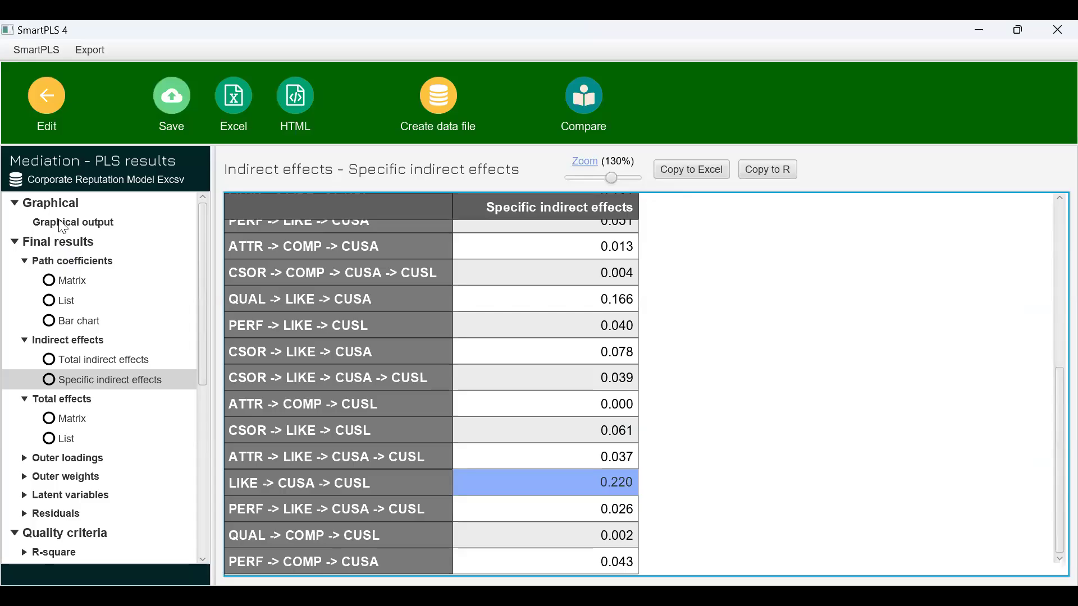
{"action": "left_click", "coordinate": [62, 223]}
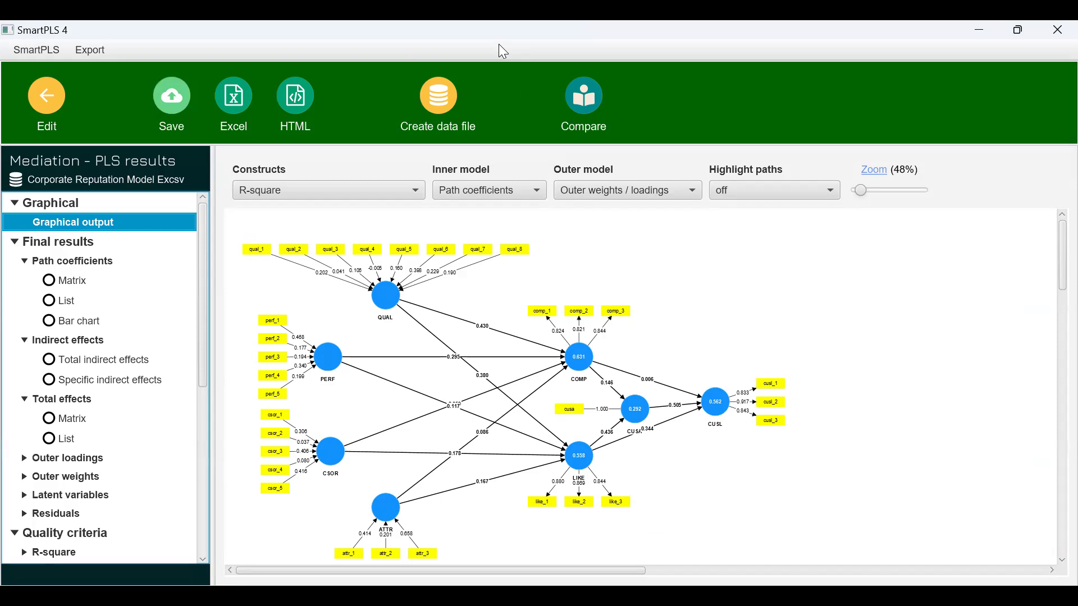
{"action": "key", "text": "alt+Tab"}
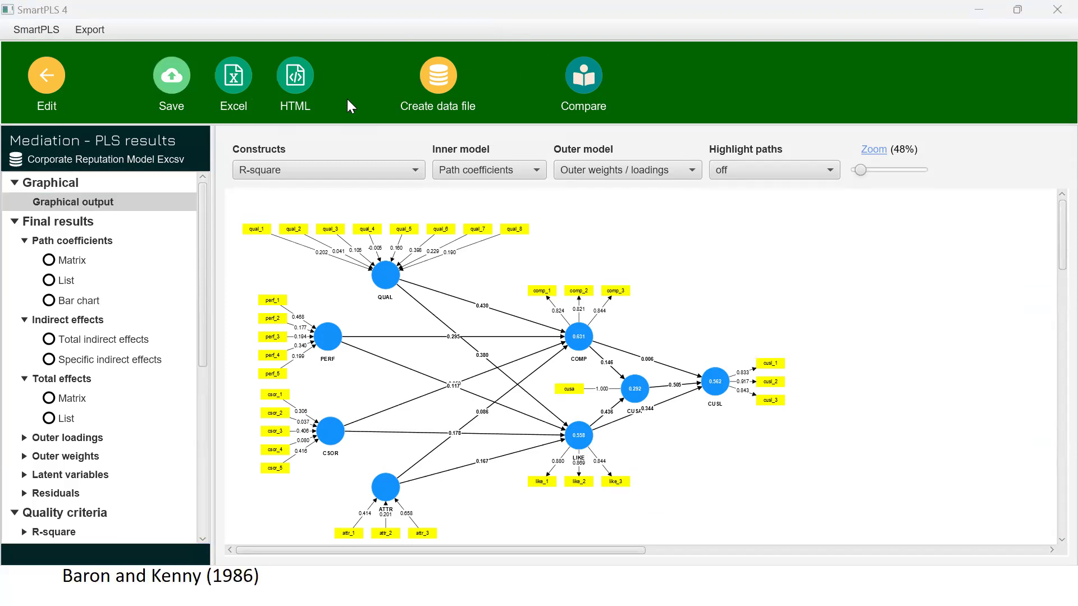
Step: Return to the Mediation model and run the Bootstrapping calculation on it
{"action": "left_click", "coordinate": [47, 78]}
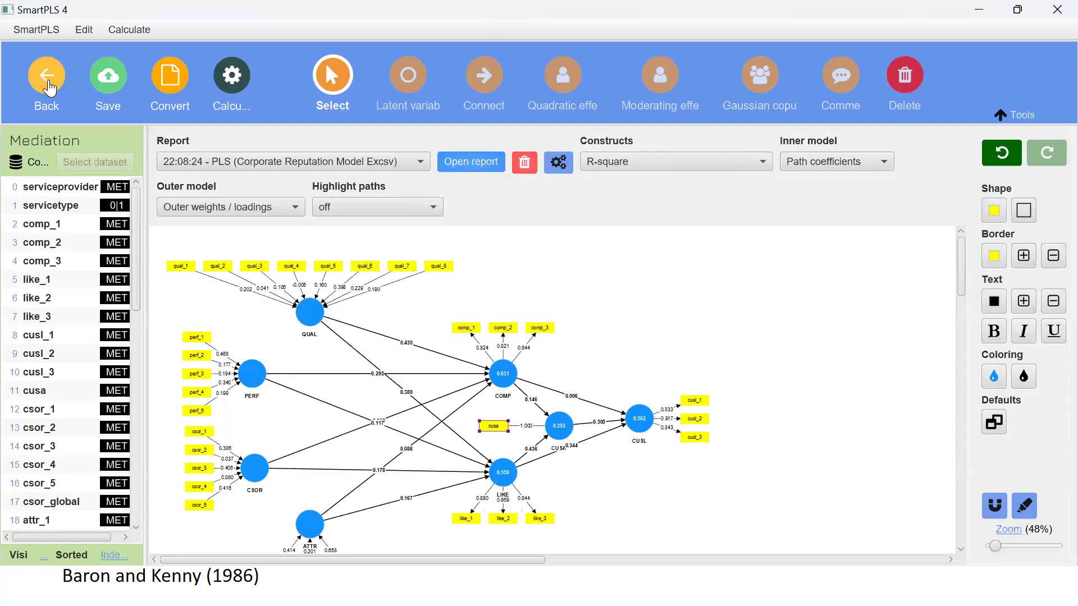
{"action": "left_click", "coordinate": [231, 87]}
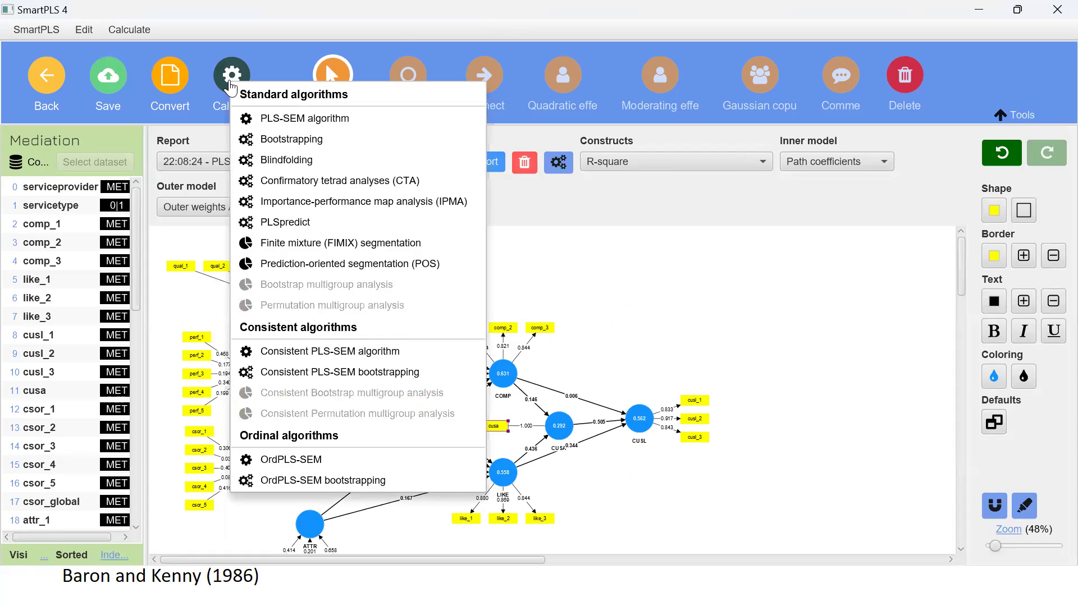
{"action": "left_click", "coordinate": [293, 141]}
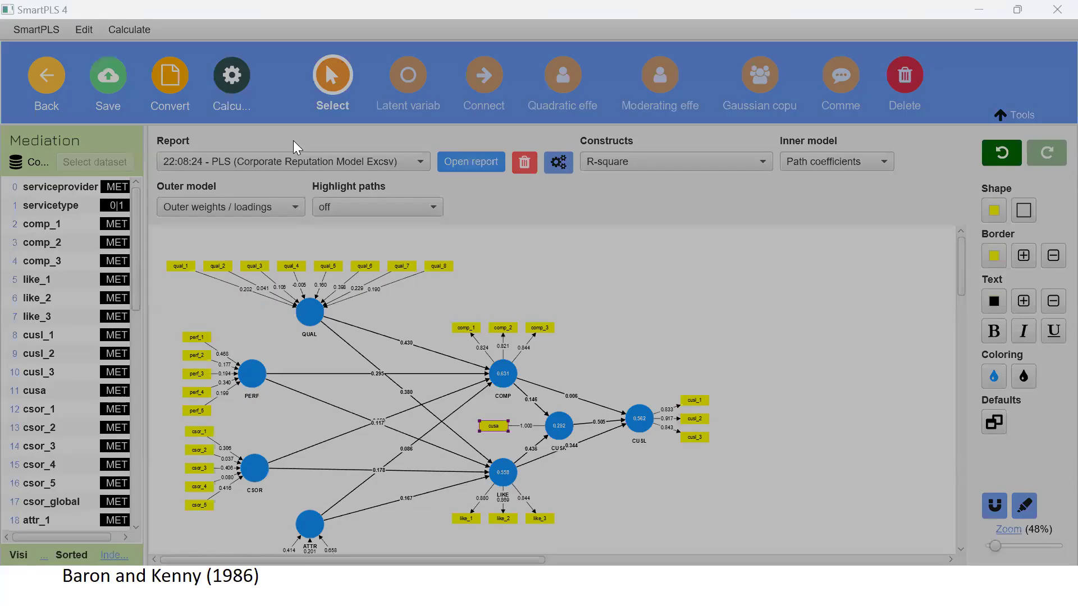
{"action": "left_click", "coordinate": [658, 552]}
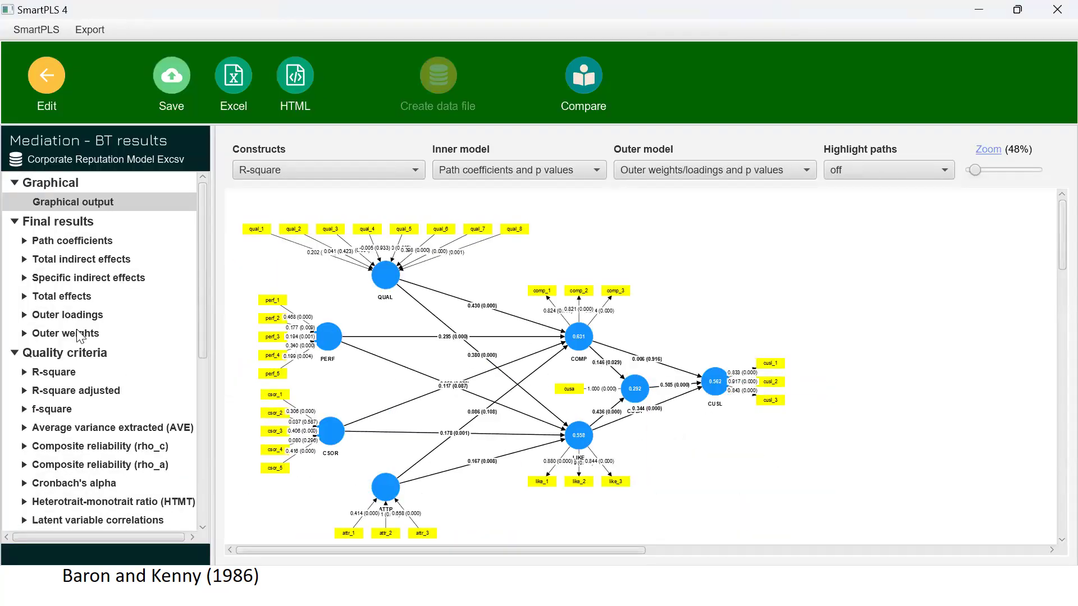
Step: Examine the mean, STDEV, T value and p value of the specific indirect effect LIKE -> CUSA -> CUSL in the bootstrapping results
{"action": "left_click", "coordinate": [81, 279]}
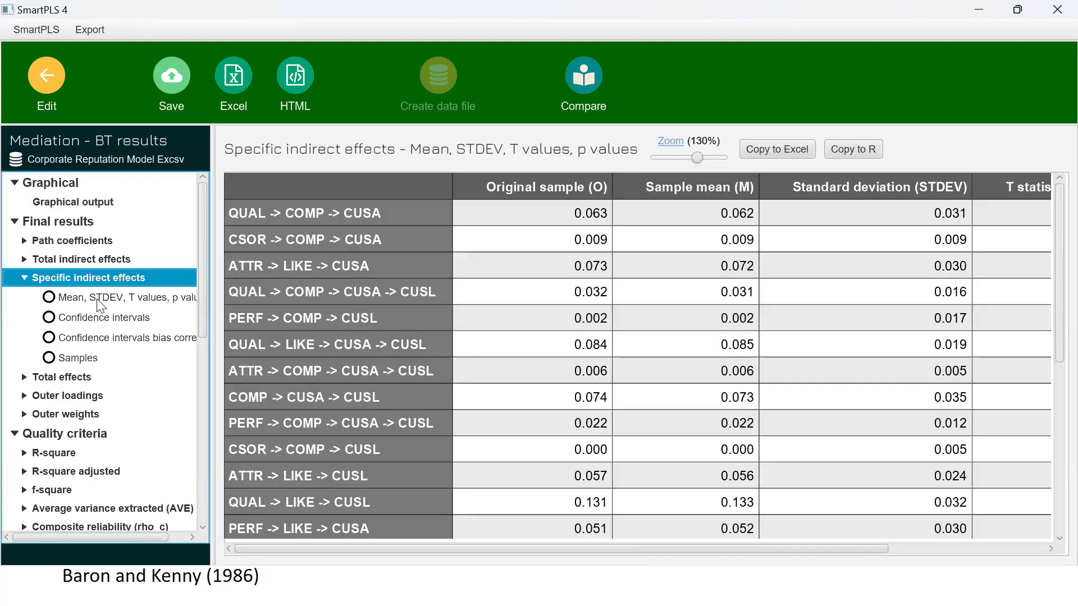
{"action": "left_click", "coordinate": [98, 299]}
{"action": "scroll", "coordinate": [461, 438], "scroll_direction": "down", "scroll_amount": 3}
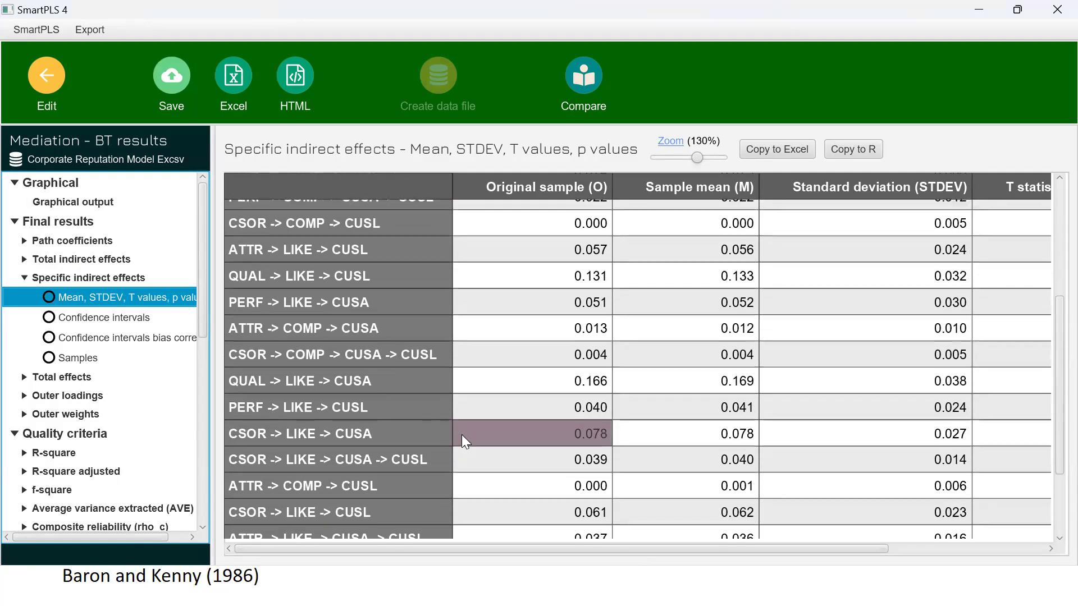
{"action": "scroll", "coordinate": [461, 435], "scroll_direction": "down", "scroll_amount": 2}
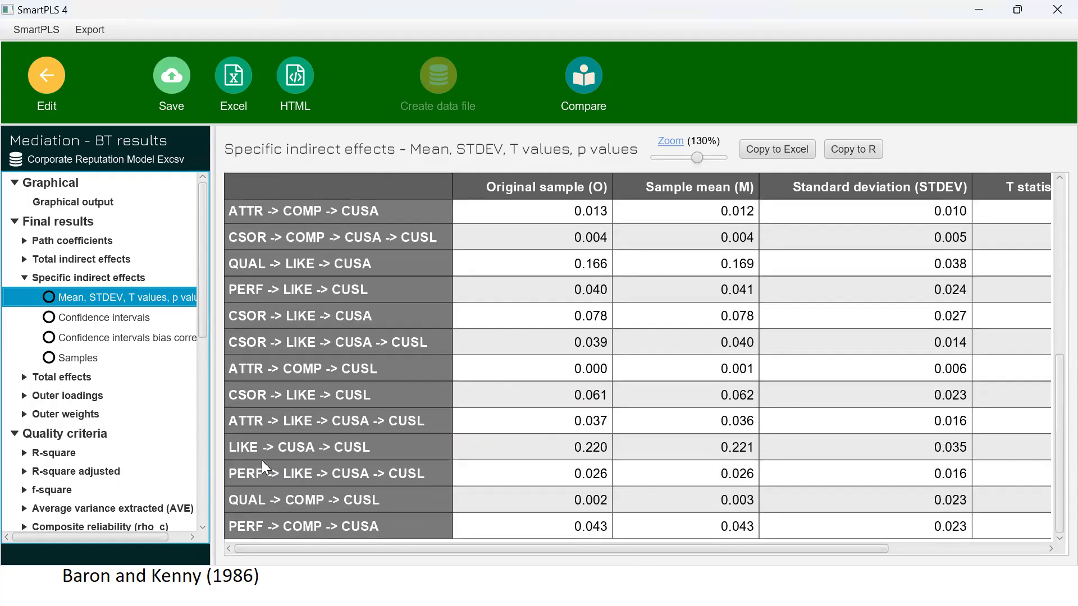
{"action": "left_click", "coordinate": [269, 453]}
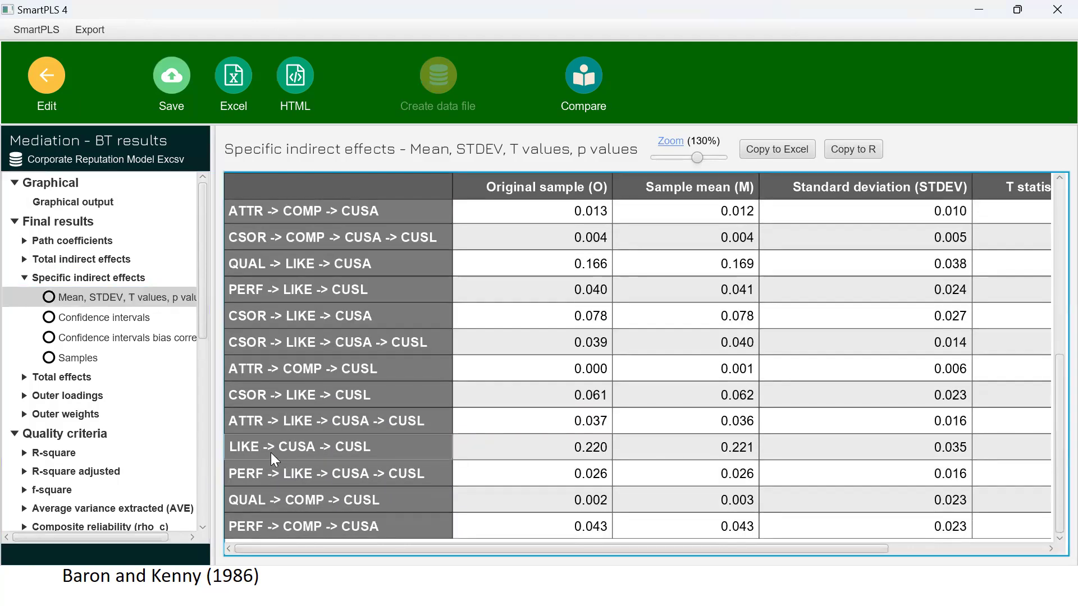
{"action": "left_click", "coordinate": [271, 453]}
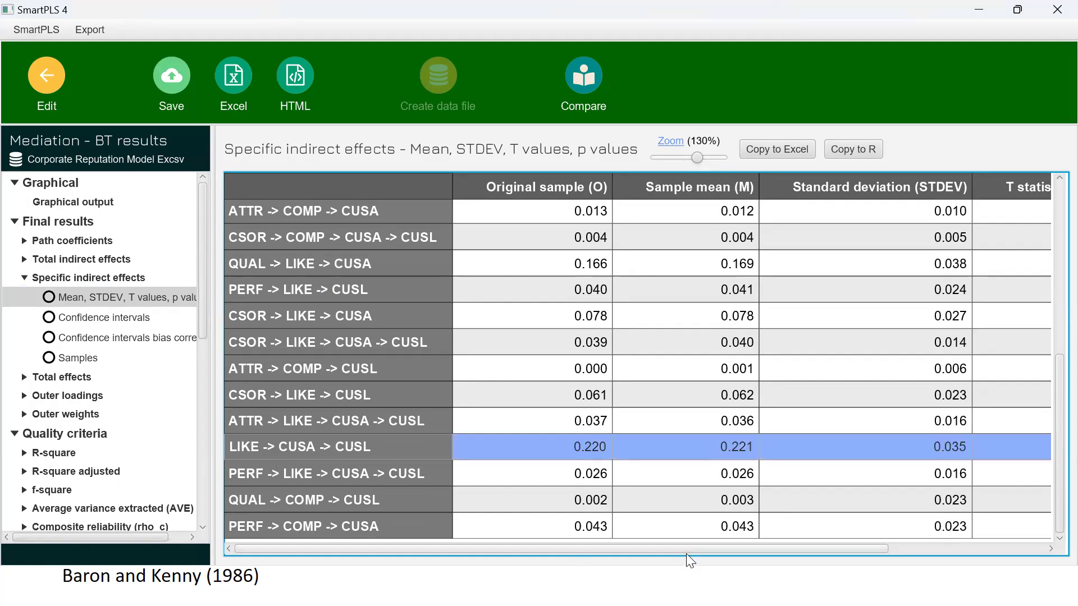
{"action": "left_click_drag", "start_coordinate": [687, 550], "coordinate": [845, 553]}
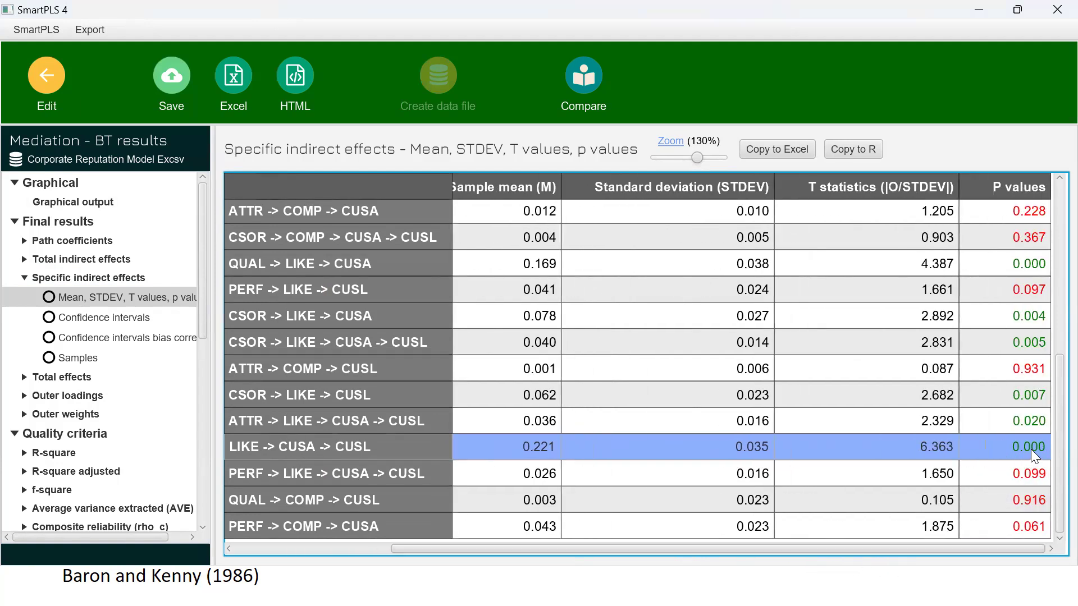
Step: Examine the 2.5% and 97.5% confidence interval limits of the specific indirect effect LIKE -> CUSA -> CUSL
{"action": "left_click", "coordinate": [110, 318]}
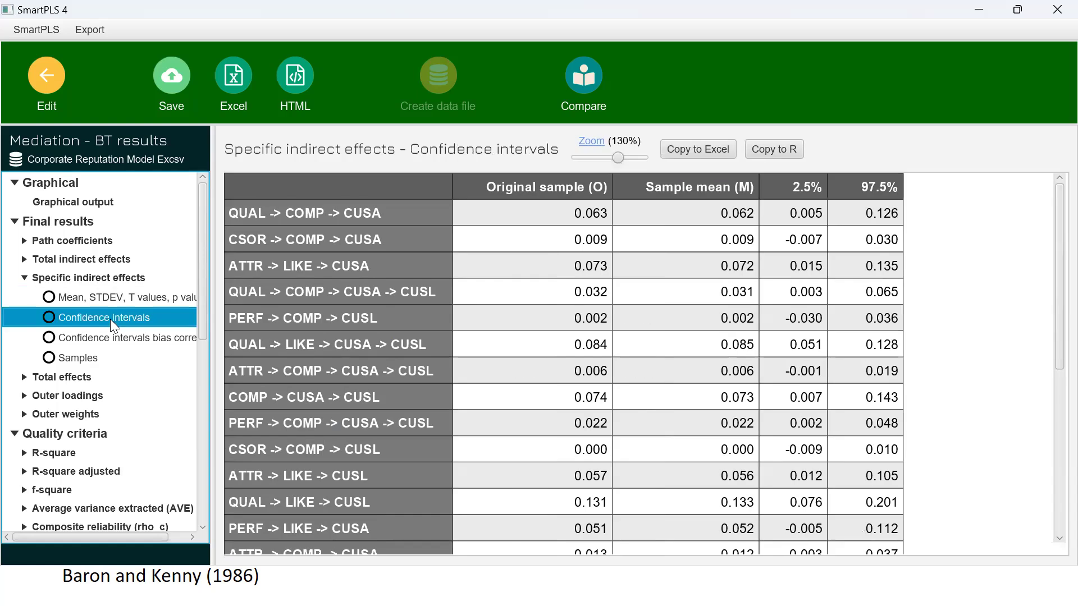
{"action": "scroll", "coordinate": [504, 465], "scroll_direction": "down", "scroll_amount": 5}
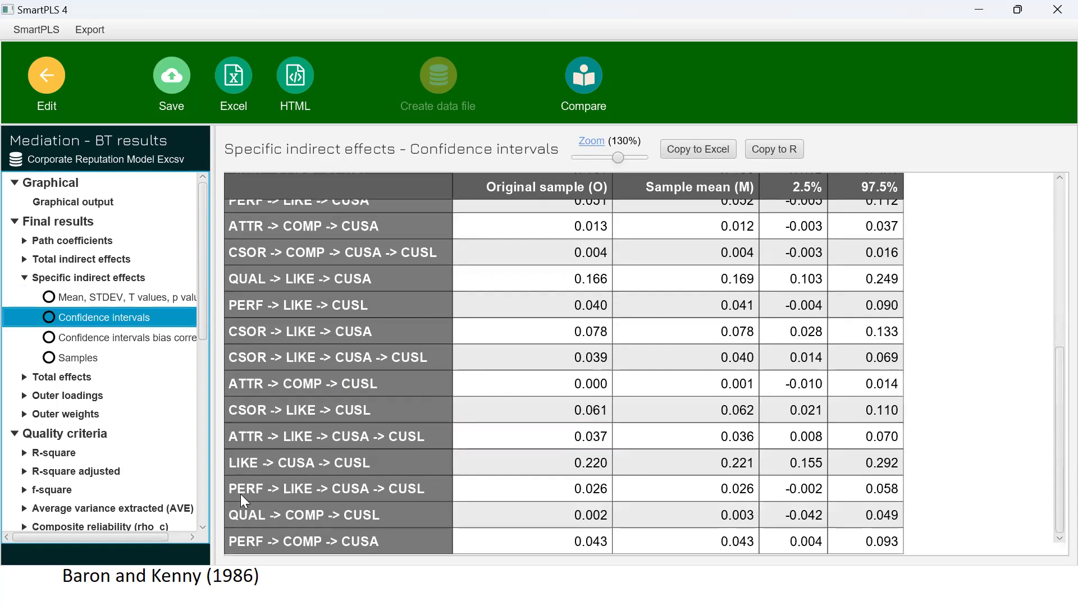
{"action": "left_click", "coordinate": [276, 461]}
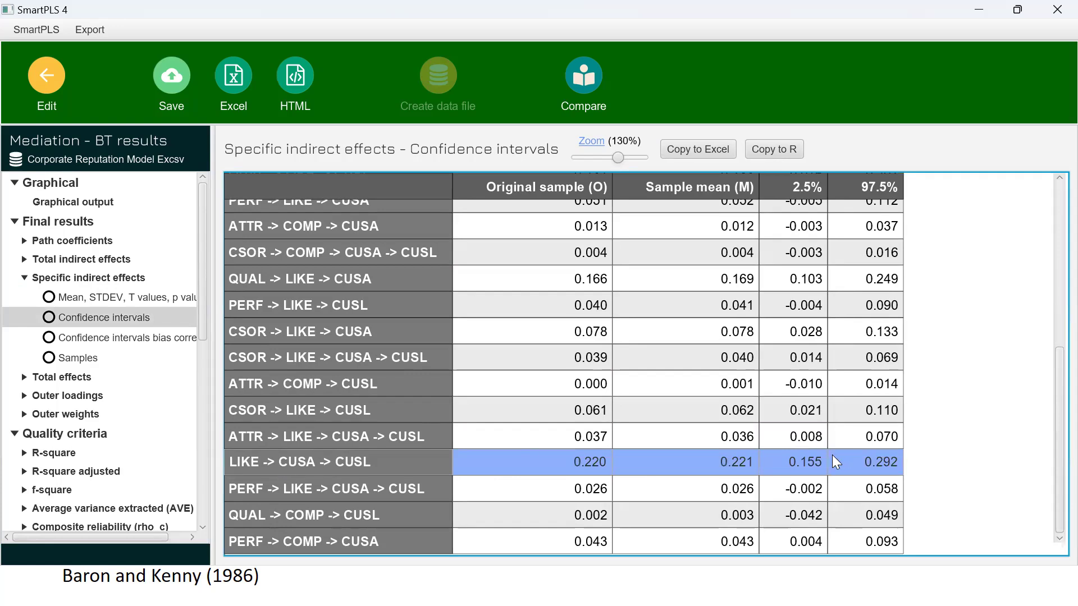
{"action": "left_click", "coordinate": [797, 461]}
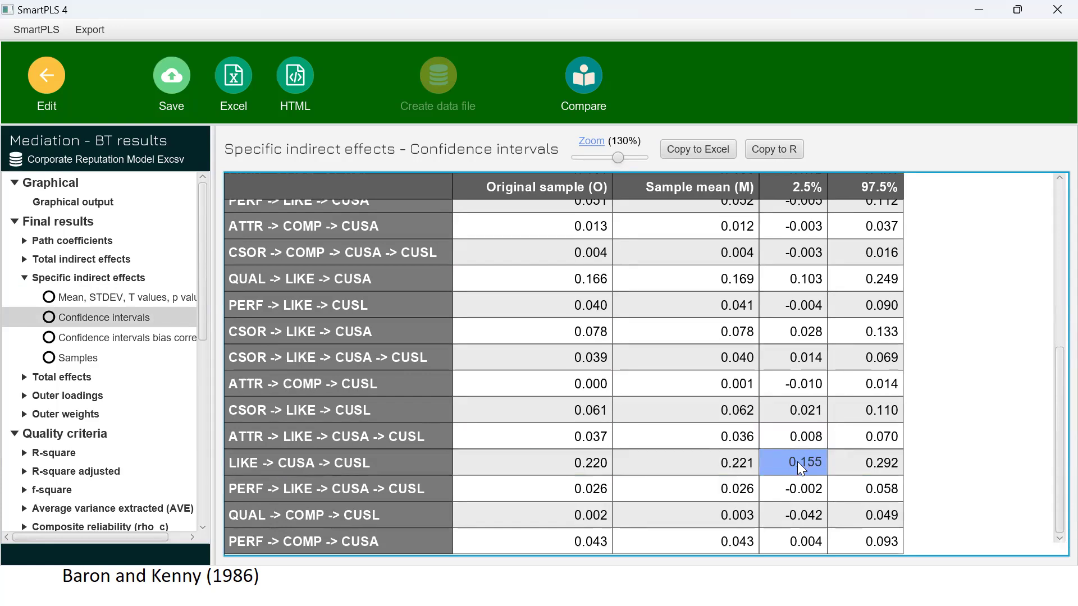
{"action": "key", "text": "shift+Right"}
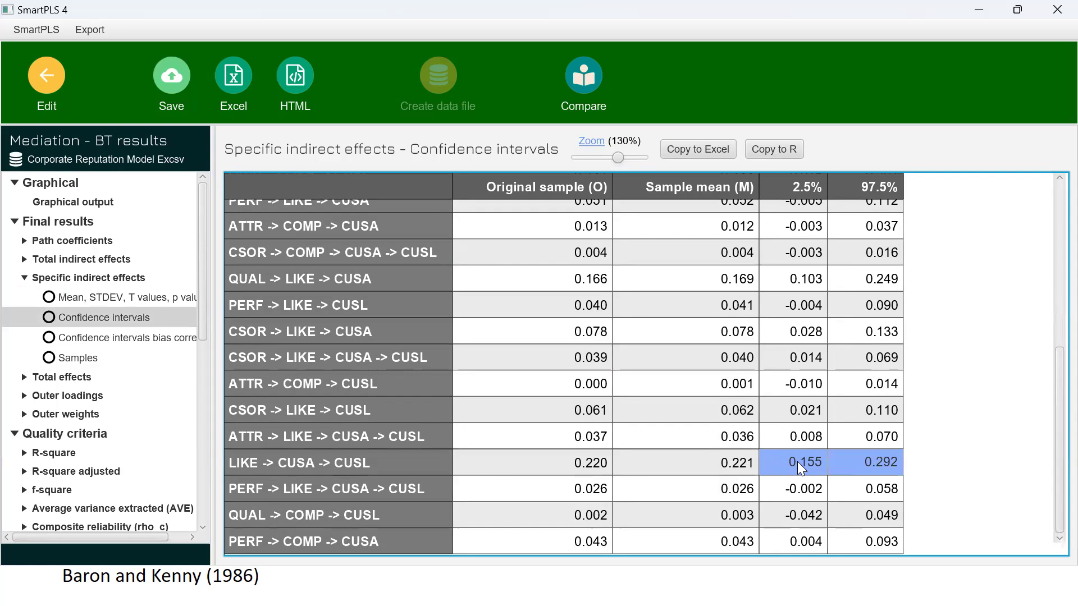
Step: Examine the bias-corrected 2.5% and 97.5% confidence interval limits for the LIKE -> CUSA -> CUSL specific indirect effect
{"action": "left_click", "coordinate": [122, 337]}
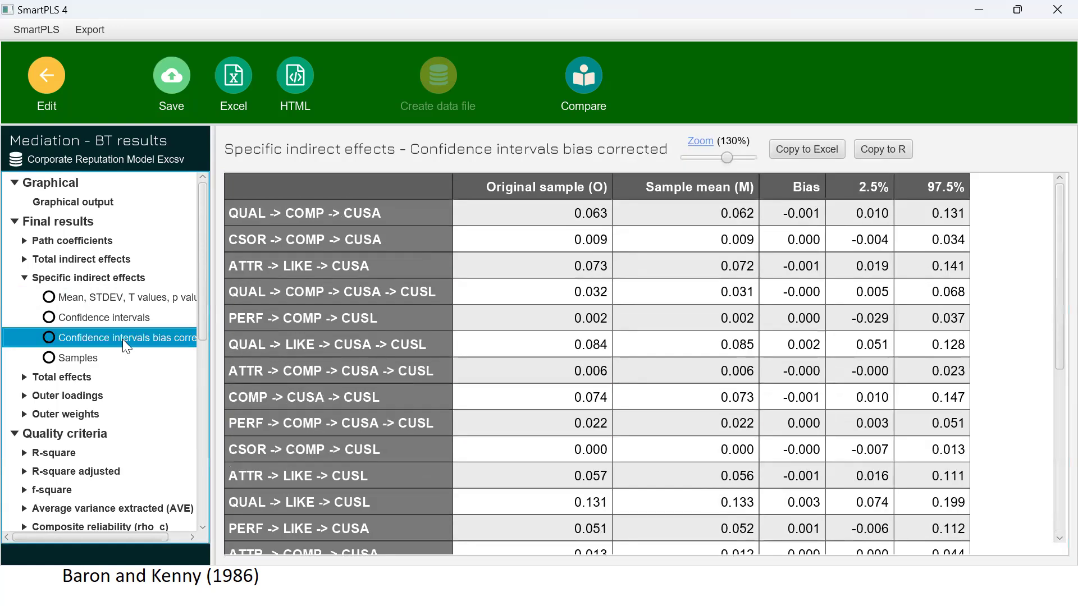
{"action": "scroll", "coordinate": [515, 447], "scroll_direction": "down", "scroll_amount": 4}
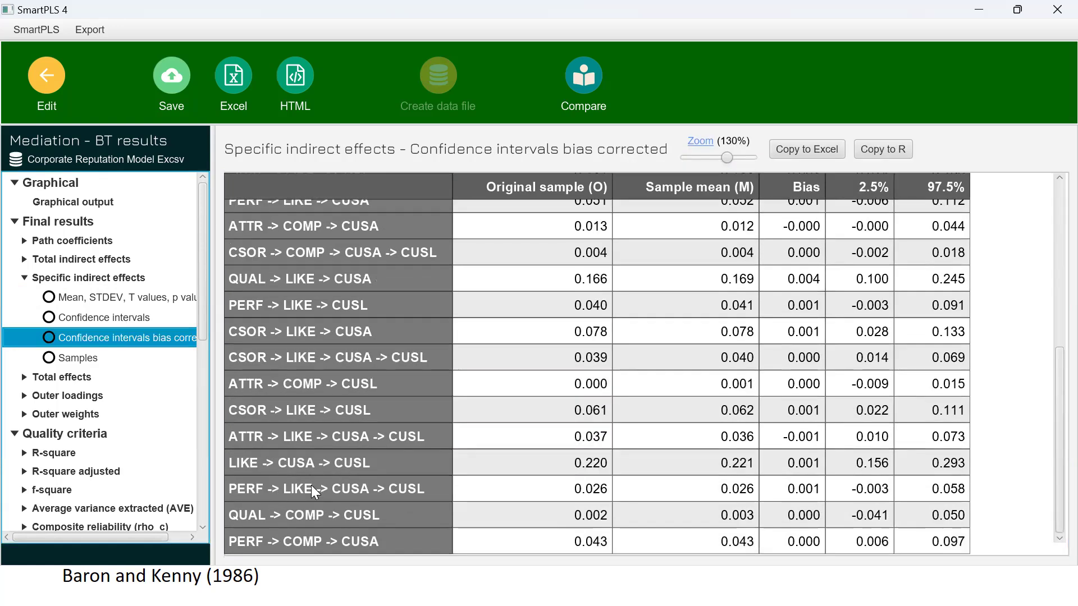
{"action": "left_click", "coordinate": [301, 463]}
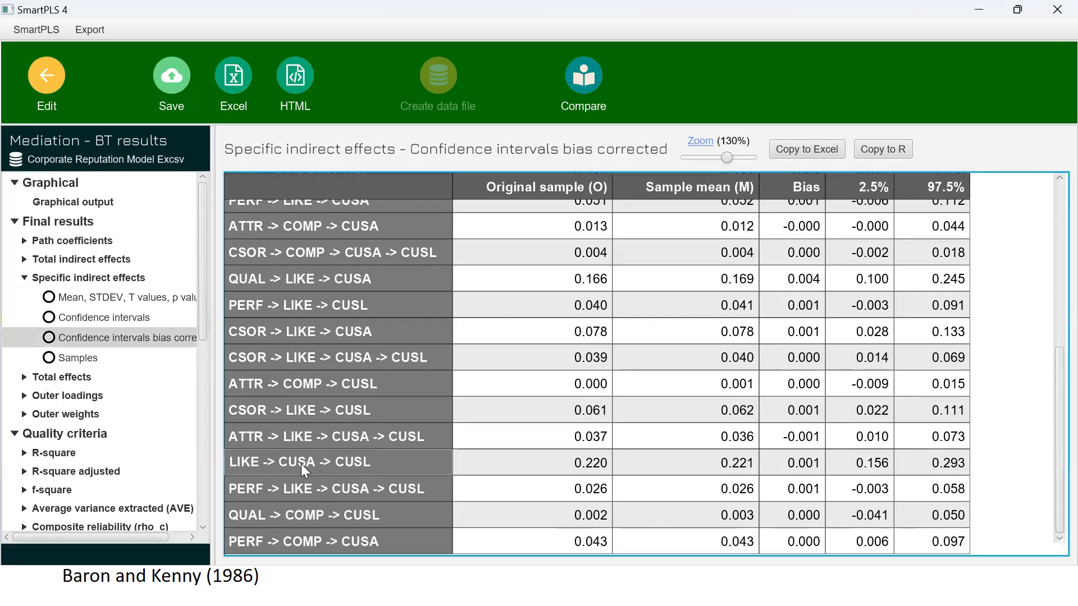
{"action": "left_click", "coordinate": [855, 463]}
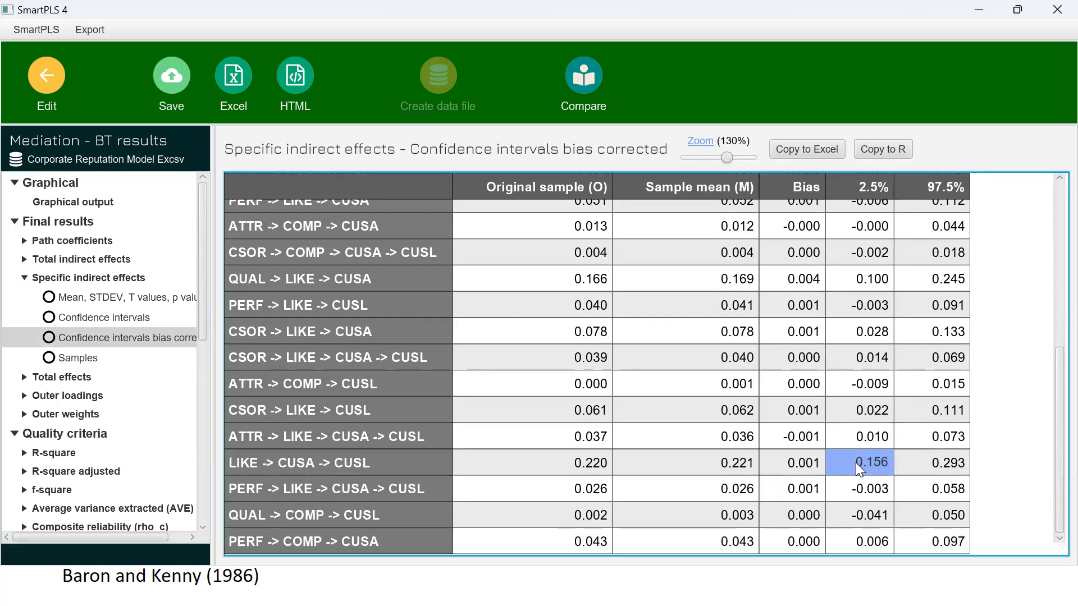
{"action": "key", "text": "shift+Right"}
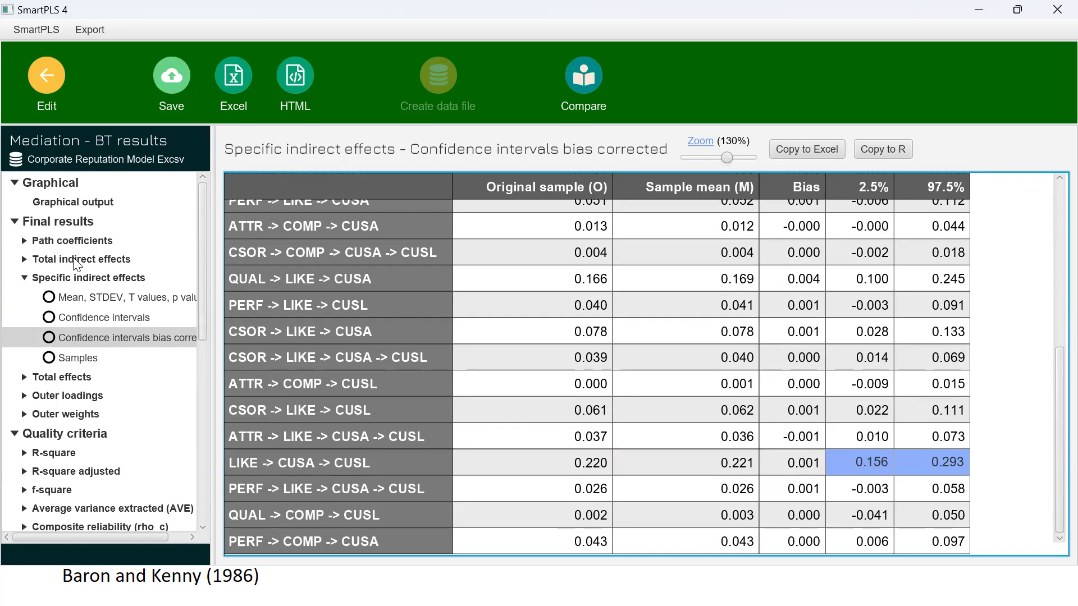
Step: Examine the mean, STDEV, T value and p value of the LIKE -> CUSL path coefficient in the bootstrapping results
{"action": "left_click", "coordinate": [80, 241]}
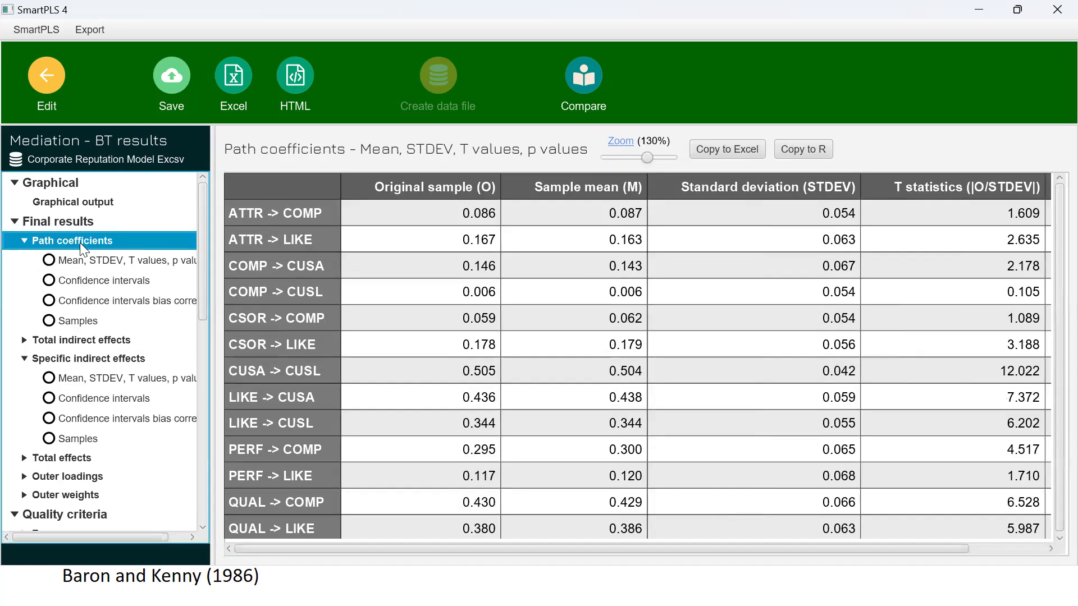
{"action": "left_click", "coordinate": [89, 261]}
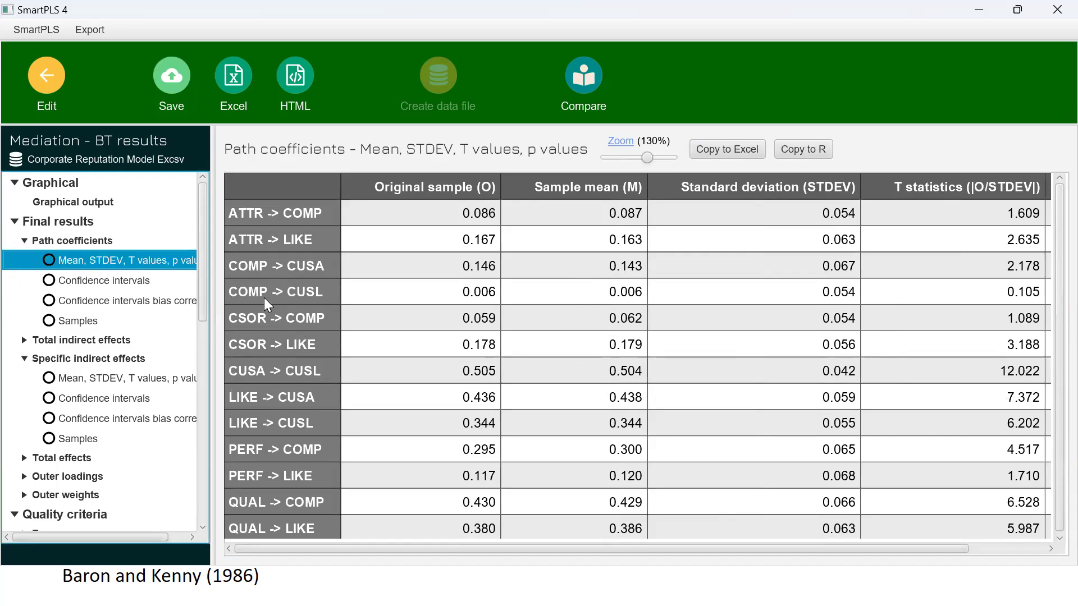
{"action": "scroll", "coordinate": [270, 371], "scroll_direction": "down", "scroll_amount": 1}
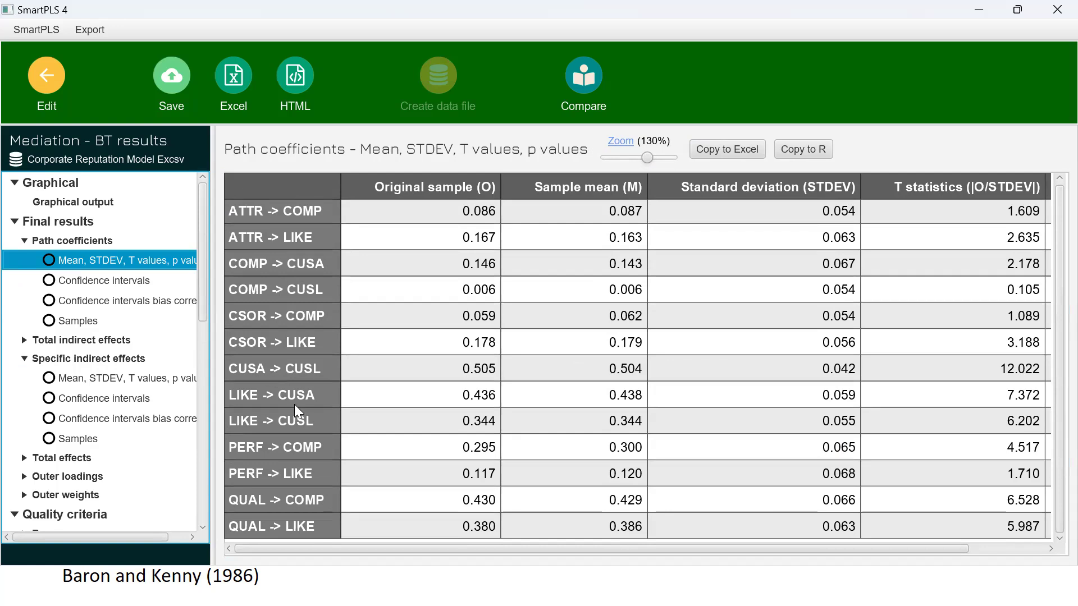
{"action": "left_click", "coordinate": [298, 419]}
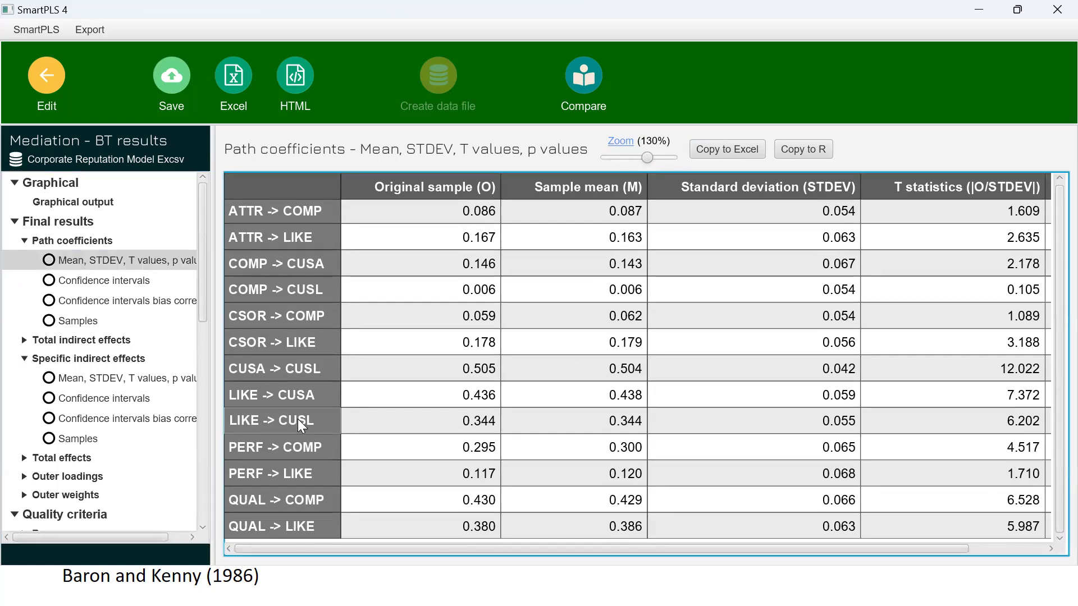
{"action": "key", "text": "shift+Right"}
{"action": "key", "text": "shift+Right"}
{"action": "key", "text": "shift+Right"}
{"action": "key", "text": "shift+Right"}
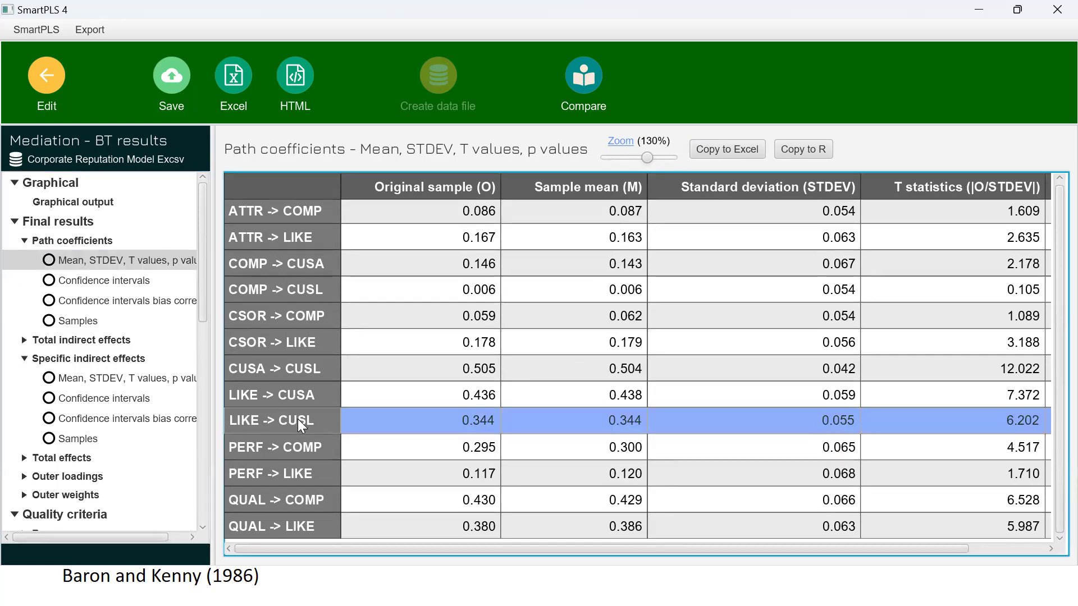
{"action": "left_click_drag", "start_coordinate": [829, 549], "coordinate": [957, 550]}
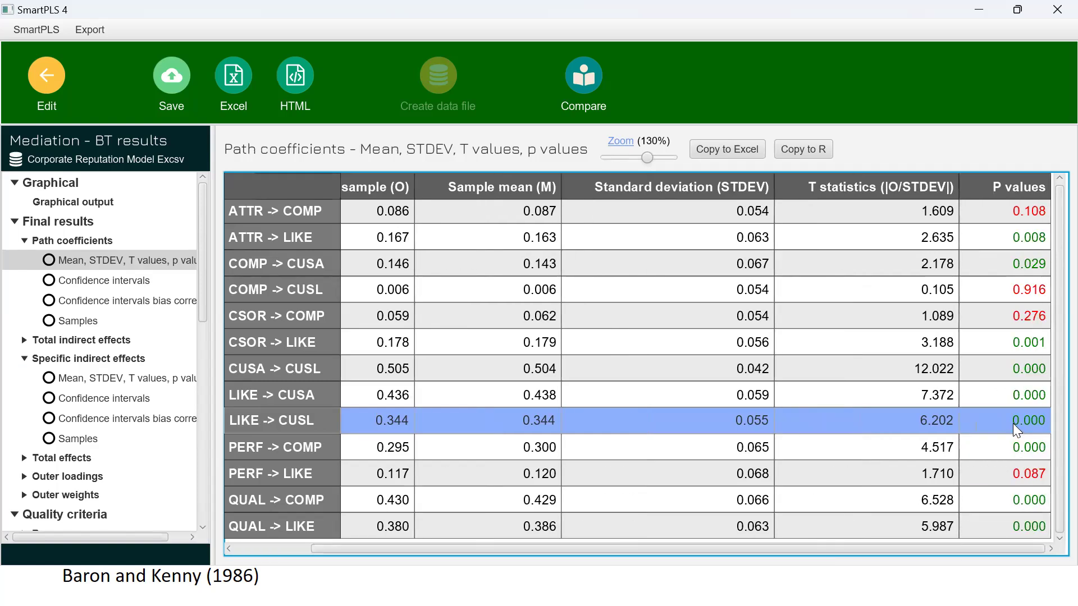
Step: Examine the 2.5% and 97.5% limits of the LIKE -> CUSL path coefficient in the regular and bias-corrected confidence intervals
{"action": "left_click", "coordinate": [114, 280]}
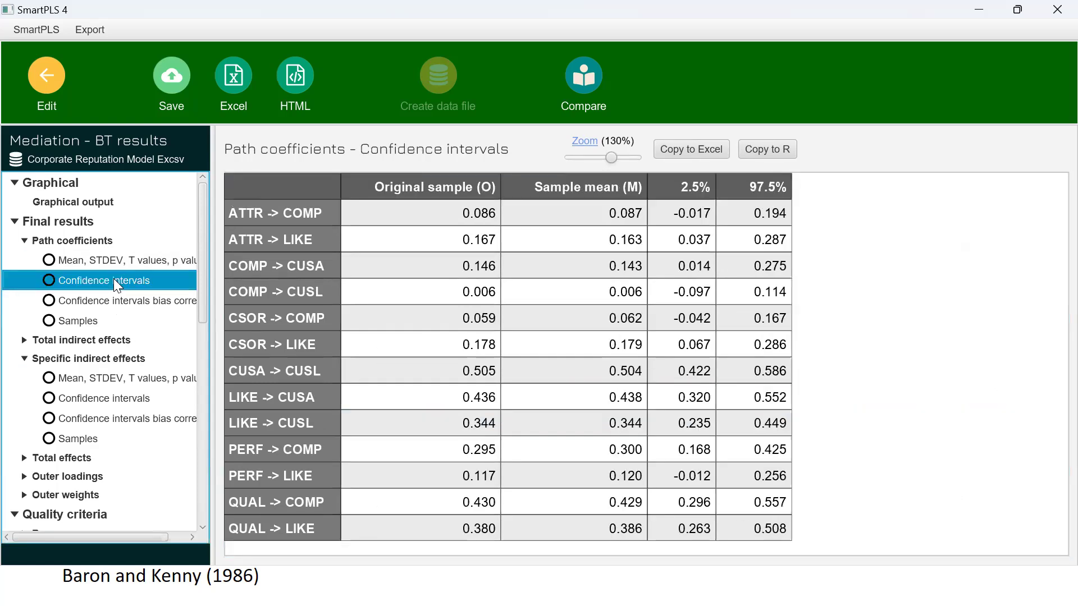
{"action": "left_click", "coordinate": [274, 424]}
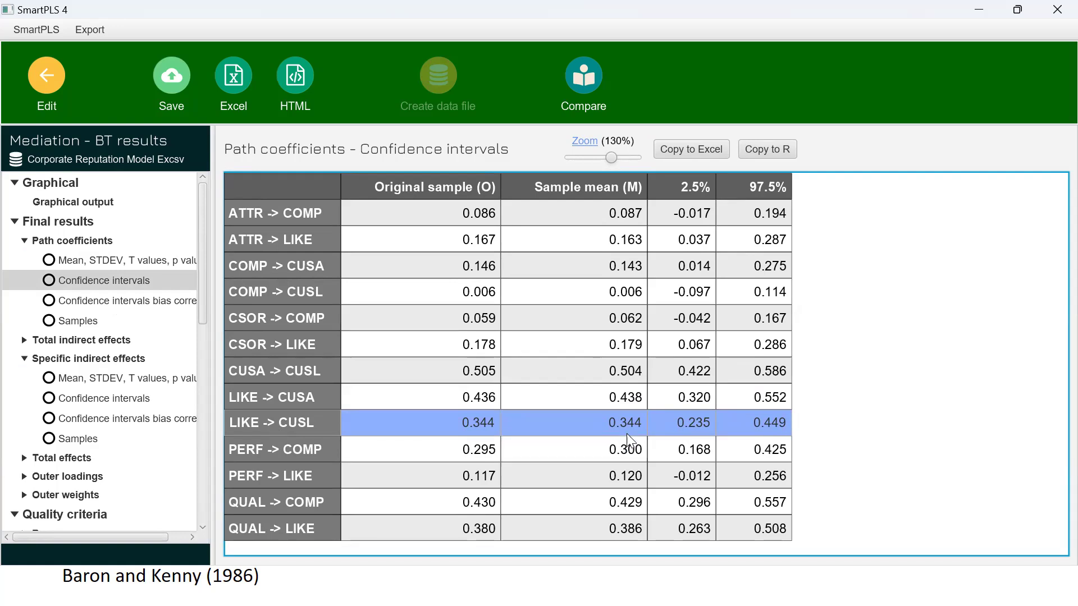
{"action": "left_click", "coordinate": [115, 303]}
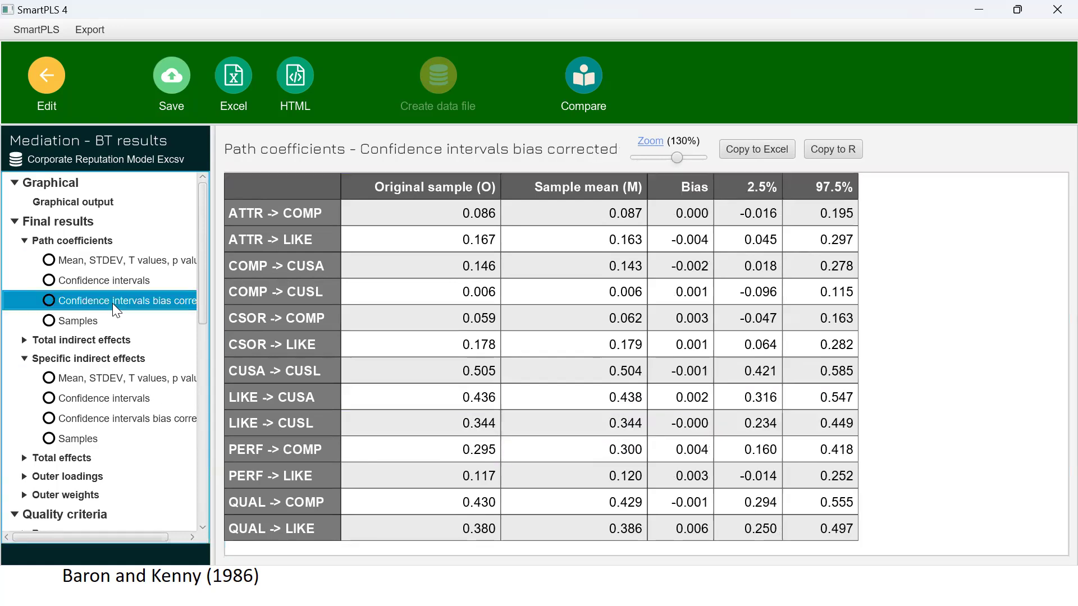
{"action": "left_click", "coordinate": [275, 424]}
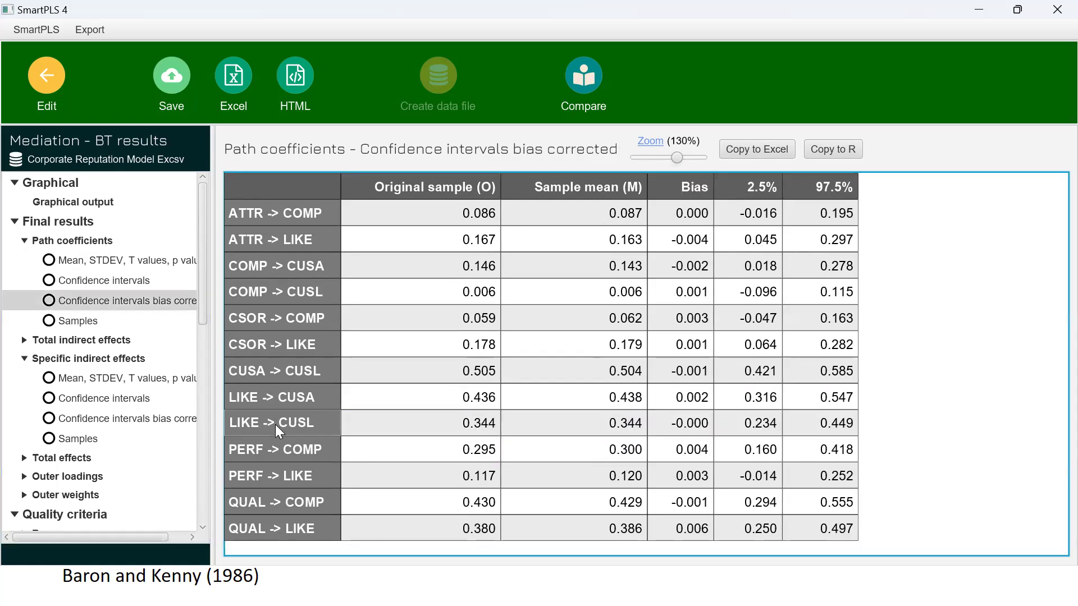
{"action": "key", "text": "shift+Right"}
{"action": "key", "text": "shift+Right"}
{"action": "key", "text": "shift+Right"}
{"action": "key", "text": "shift+Right"}
{"action": "key", "text": "shift+Right"}
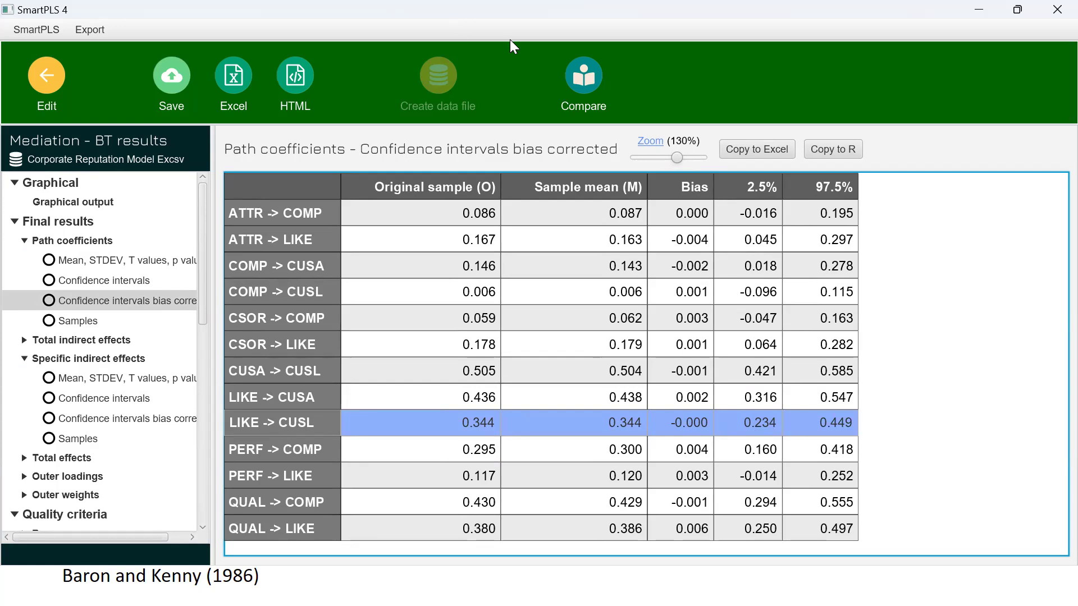
Step: Switch to the PowerPoint slide show and pen-mark the p values and both confidence intervals of the direct and specific indirect effects
{"action": "key", "text": "alt+Tab"}
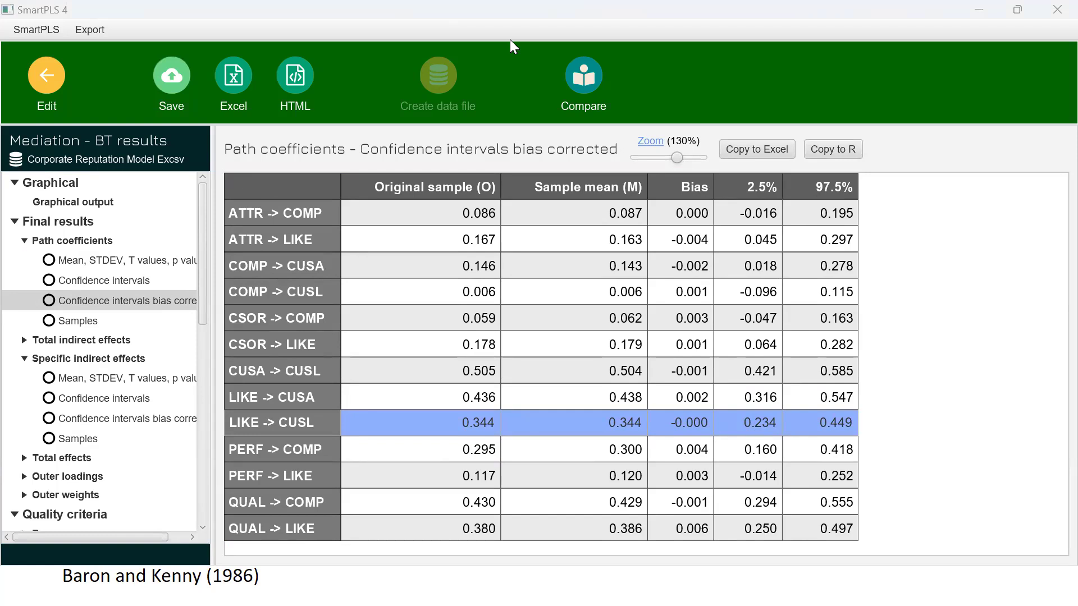
{"action": "key", "text": "alt+Tab"}
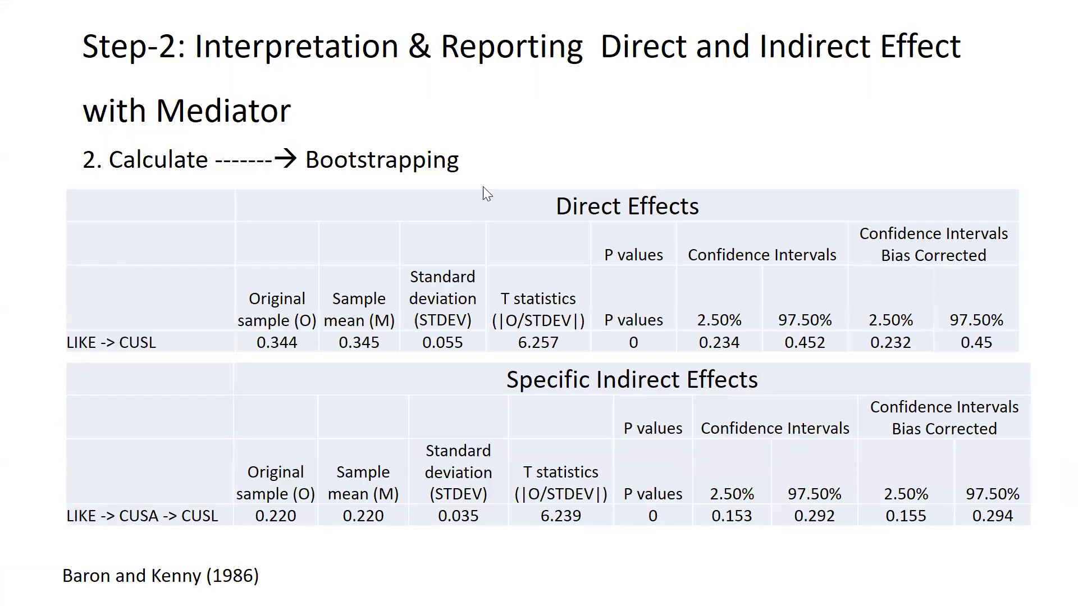
{"action": "key", "text": "ctrl+p"}
{"action": "mouse_move", "coordinate": [638, 359]}
{"action": "left_mouse_down"}
{"action": "mouse_move", "coordinate": [677, 340]}
{"action": "mouse_move", "coordinate": [833, 361]}
{"action": "mouse_move", "coordinate": [995, 357]}
{"action": "left_mouse_up"}
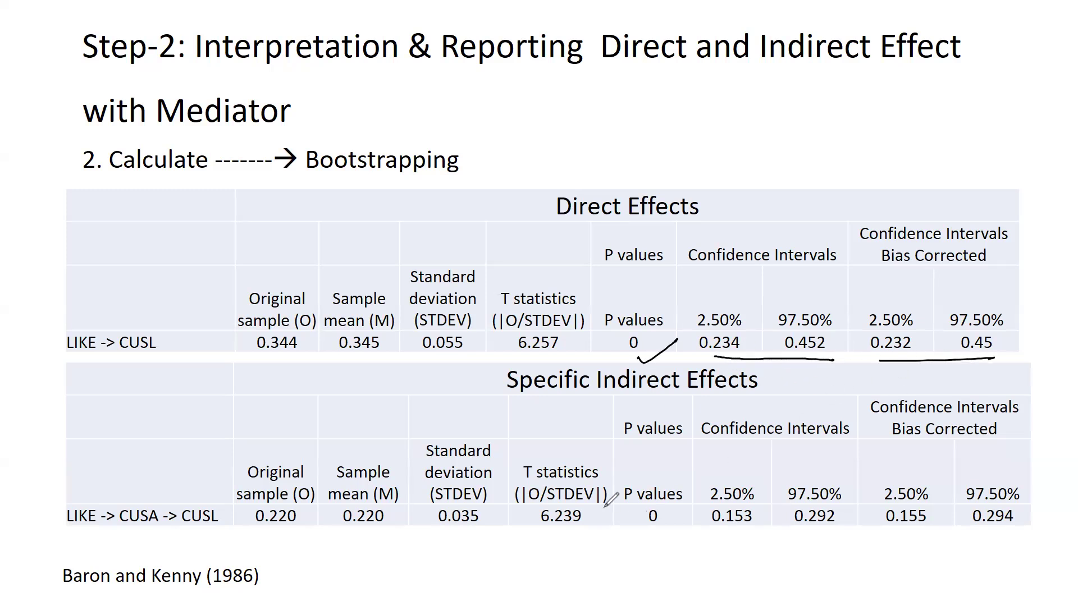
{"action": "mouse_move", "coordinate": [644, 534]}
{"action": "left_mouse_down"}
{"action": "mouse_move", "coordinate": [652, 542]}
{"action": "mouse_move", "coordinate": [681, 513]}
{"action": "mouse_move", "coordinate": [997, 539]}
{"action": "left_mouse_up"}
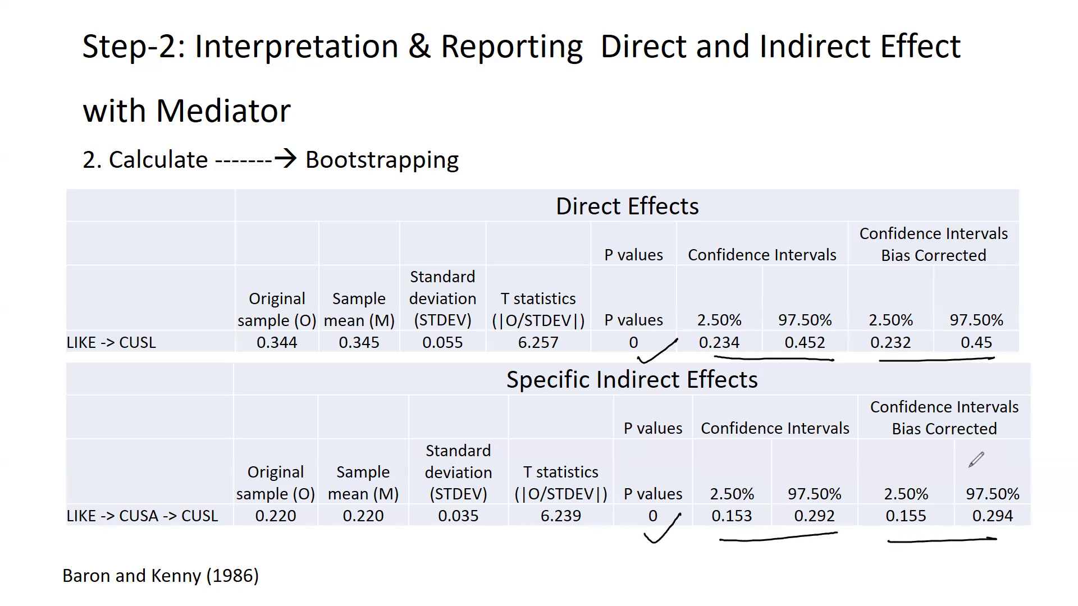